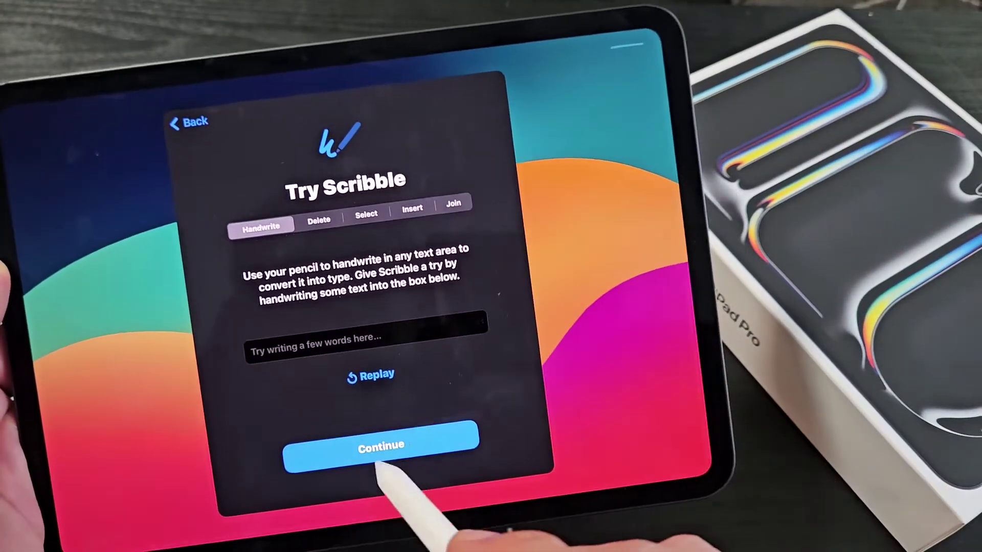
# Finish the Try Scribble screen, decline Add to Find My, and unlock to the home screen
pyautogui.click(380, 446)
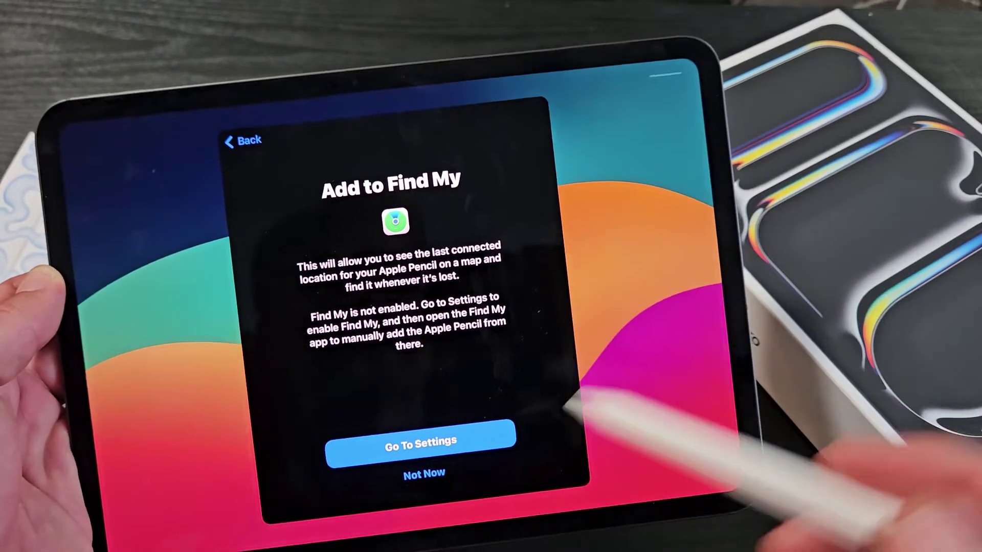
pyautogui.click(424, 472)
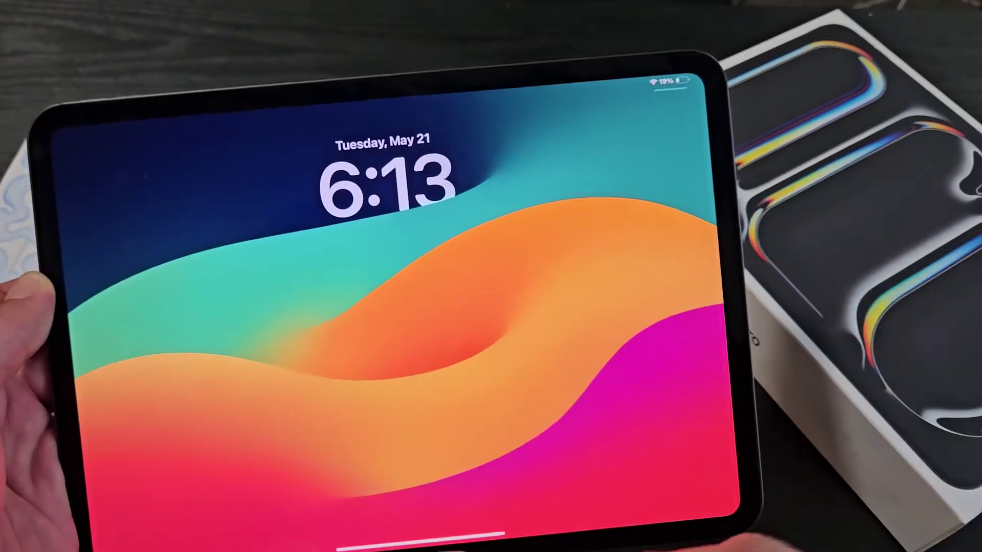
pyautogui.moveTo(529, 384); pyautogui.dragTo(529, 322)
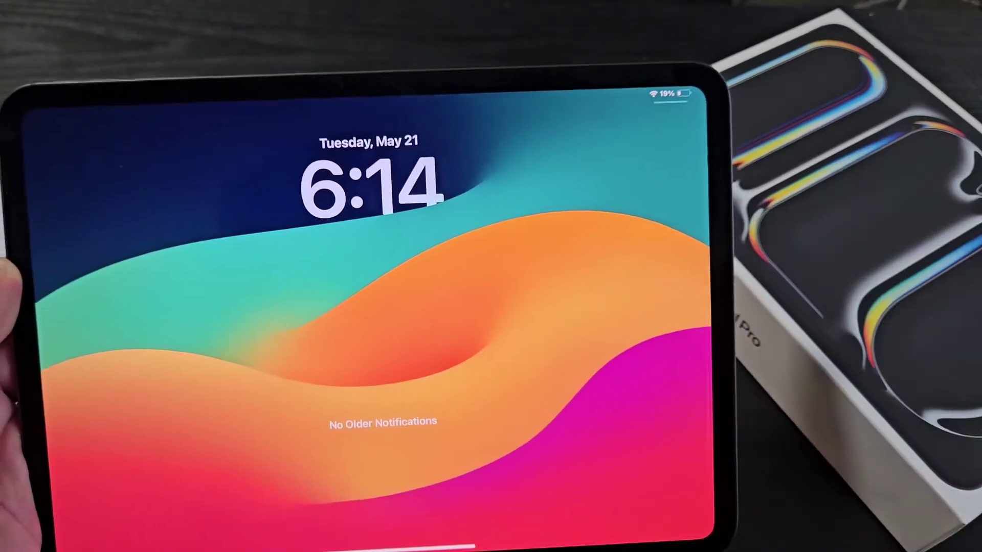
pyautogui.moveTo(399, 541); pyautogui.dragTo(399, 307)
# Go to the next home screen page and open the Settings app
pyautogui.moveTo(636, 406); pyautogui.dragTo(441, 416)
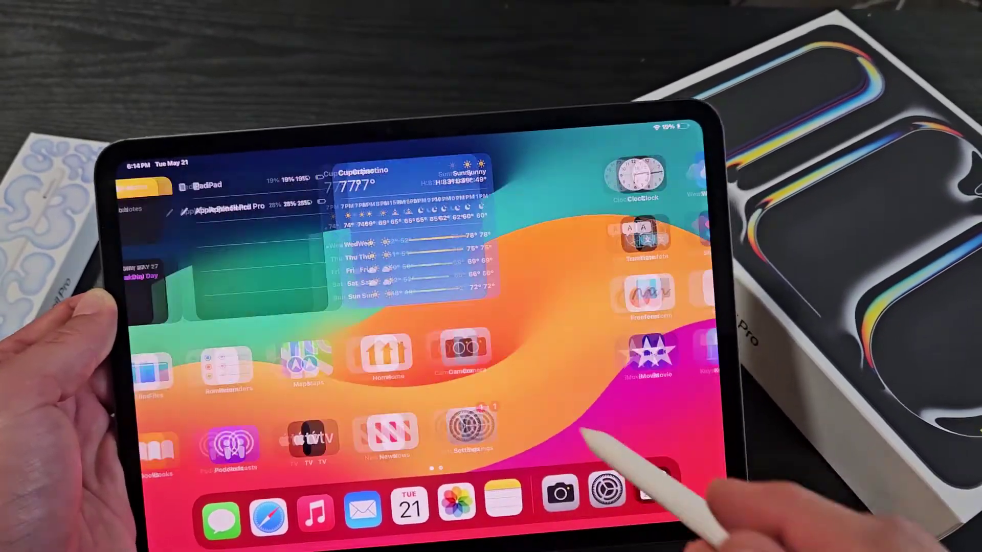
pyautogui.click(623, 408)
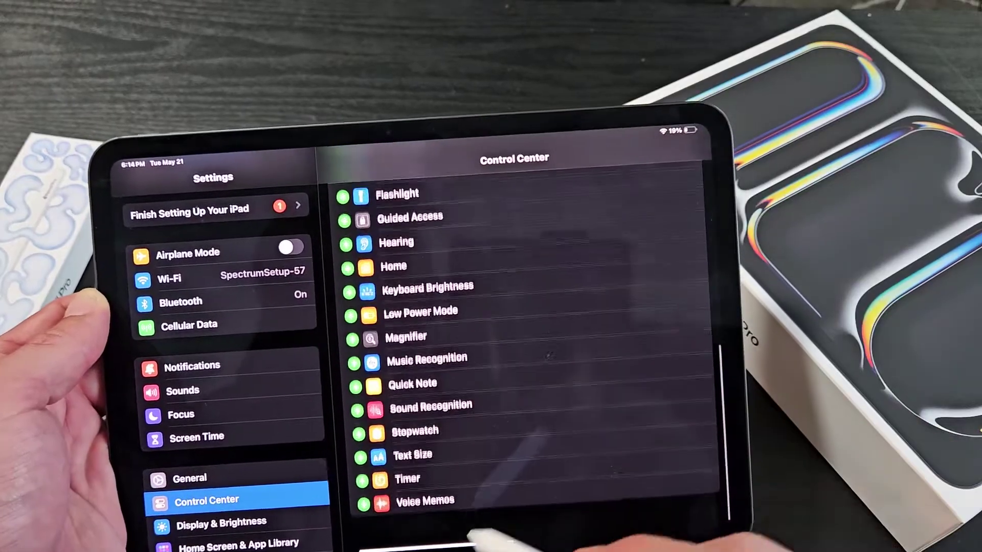
pyautogui.moveTo(472, 536); pyautogui.dragTo(660, 333)
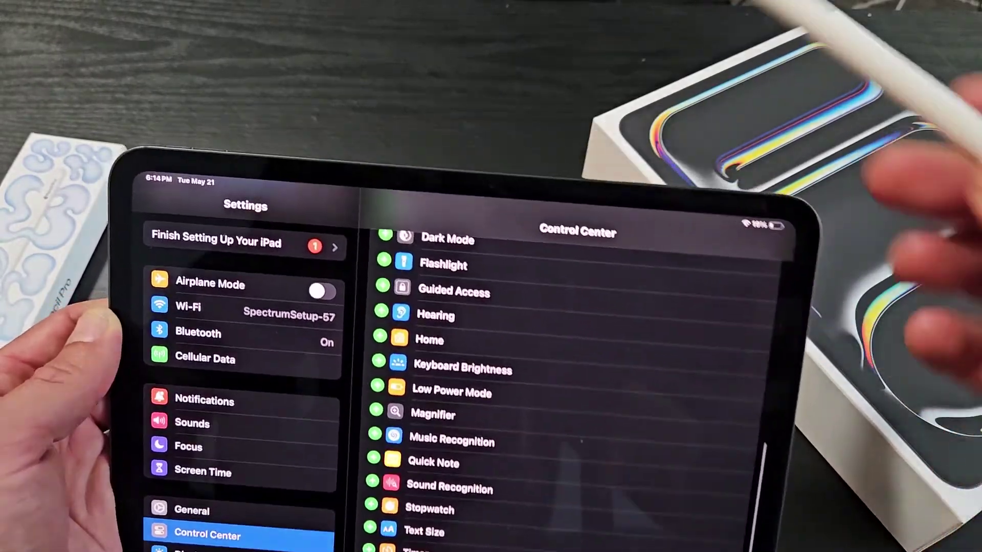